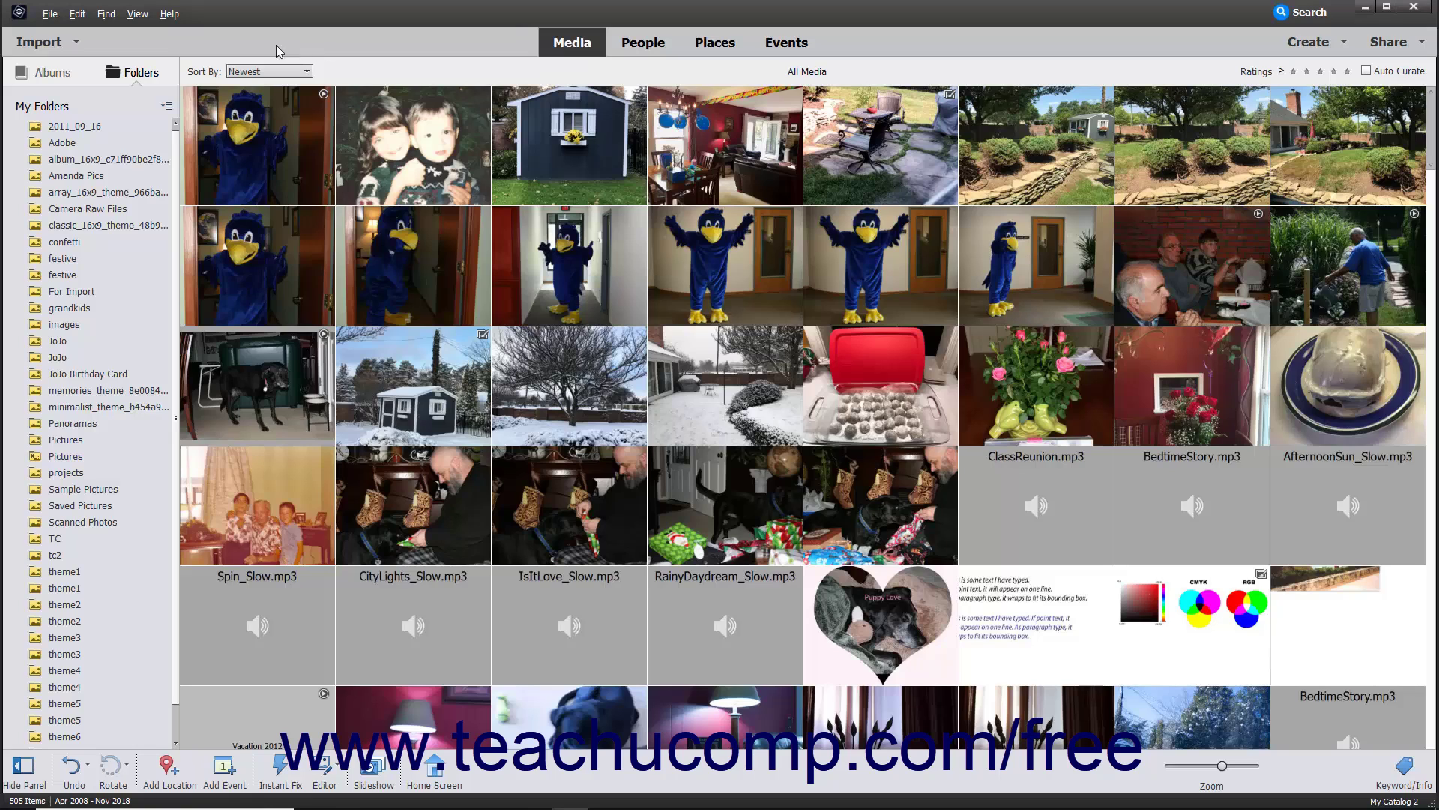
Step: Open the Get Photos and Videos from Files and Folders window from the Import dropdown
left_click(50, 15)
mouse_move(113, 32)
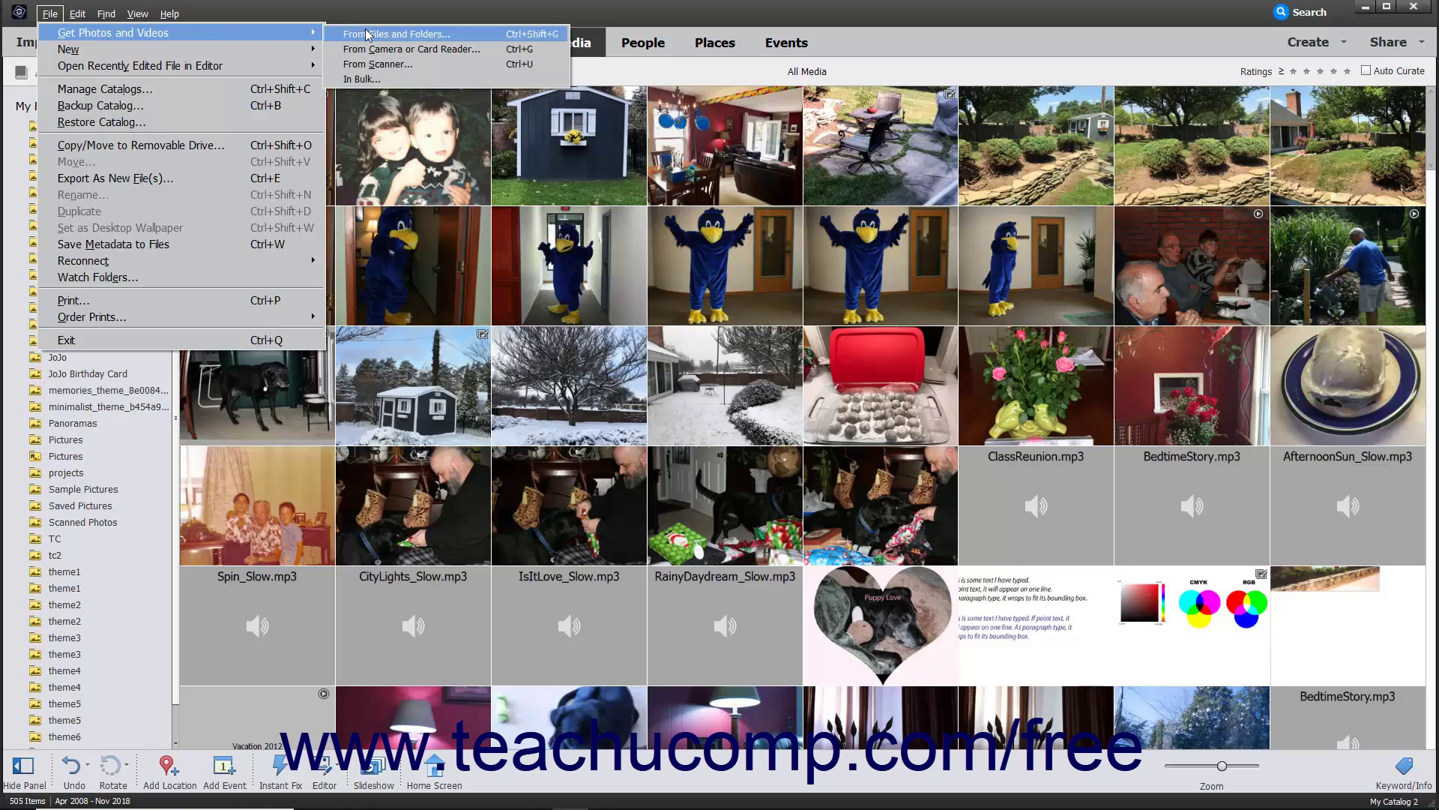
left_click(376, 21)
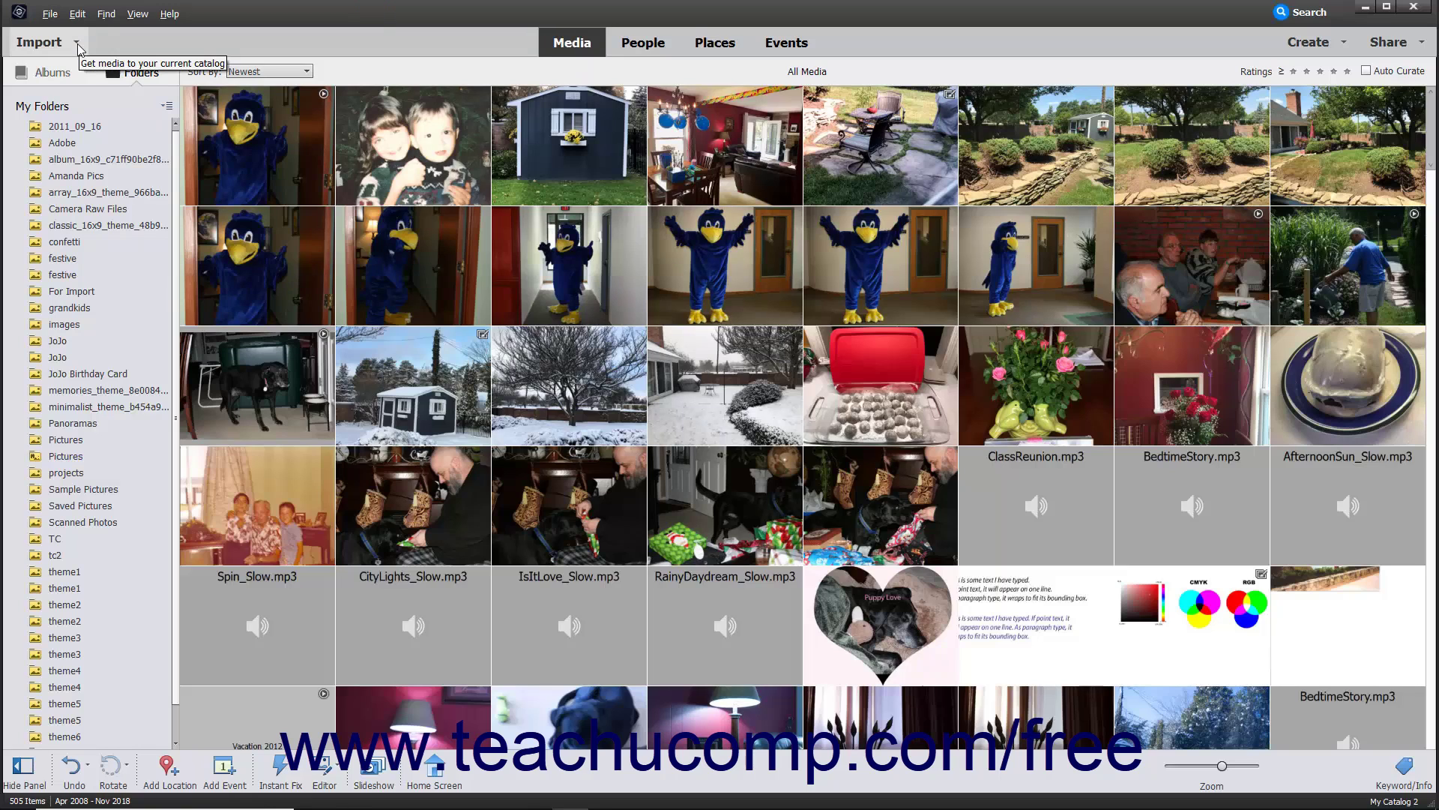
left_click(78, 45)
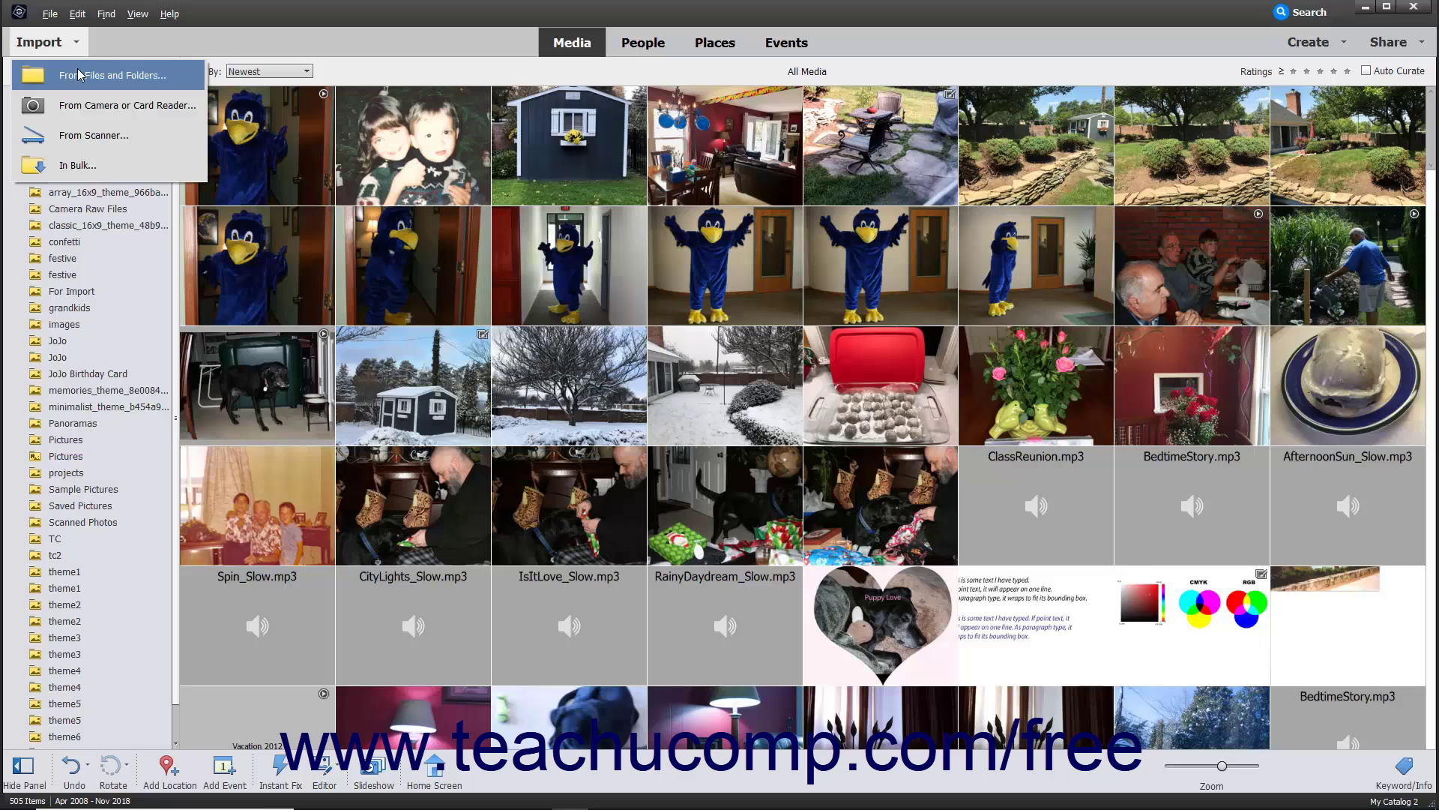
Step: Browse to the My Imported Photos folder on the COLORS 2.0 (E:) drive
left_click(79, 74)
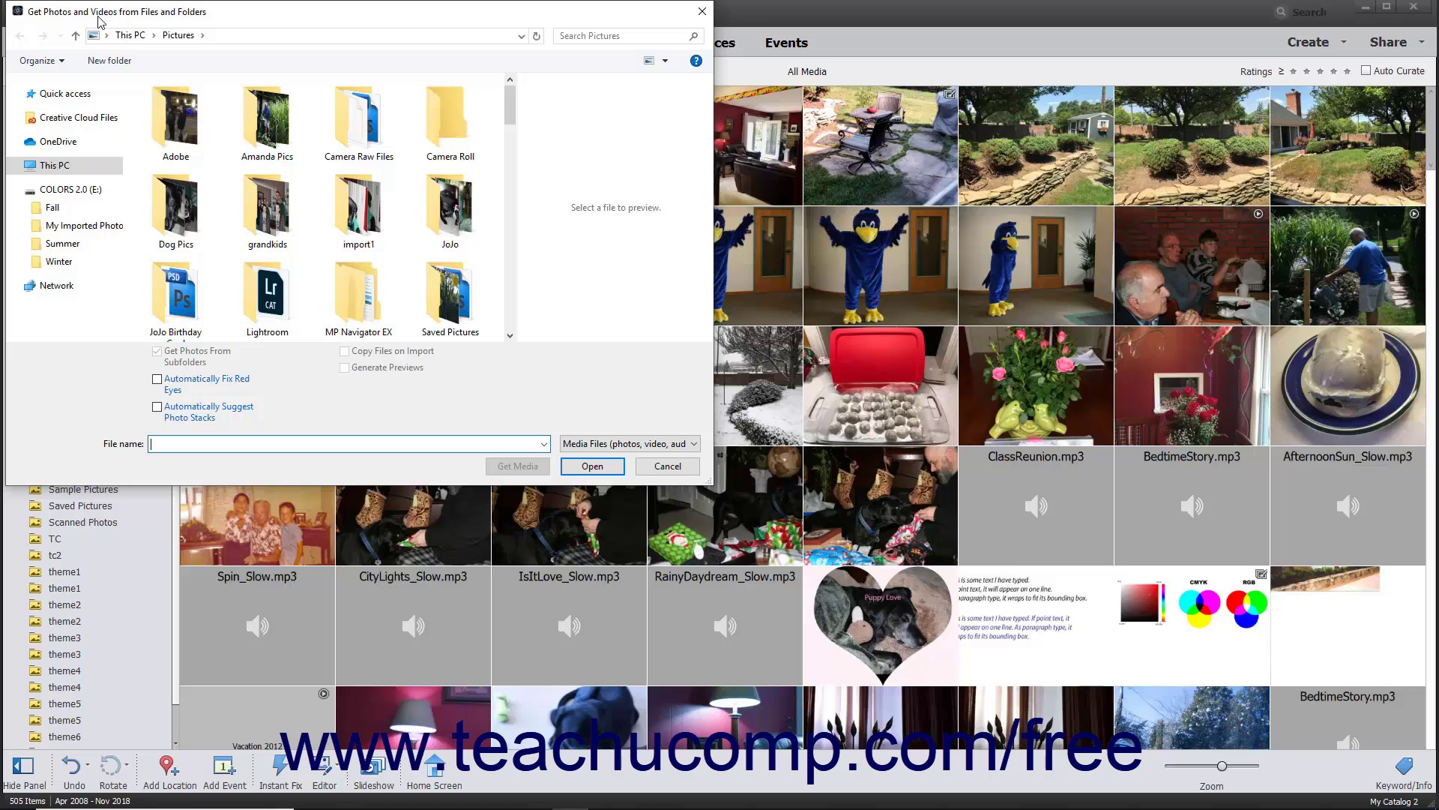
left_click(72, 190)
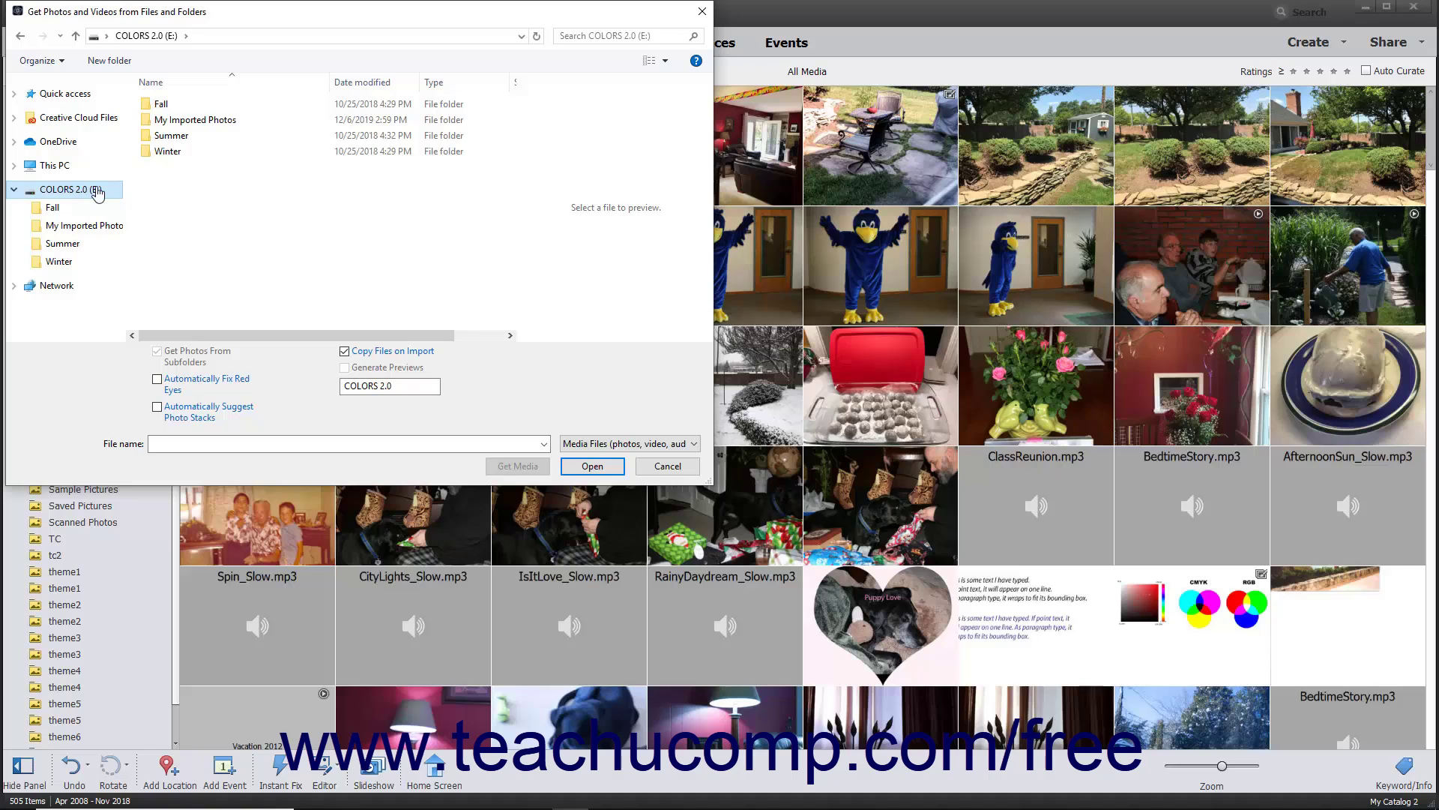
left_click(156, 128)
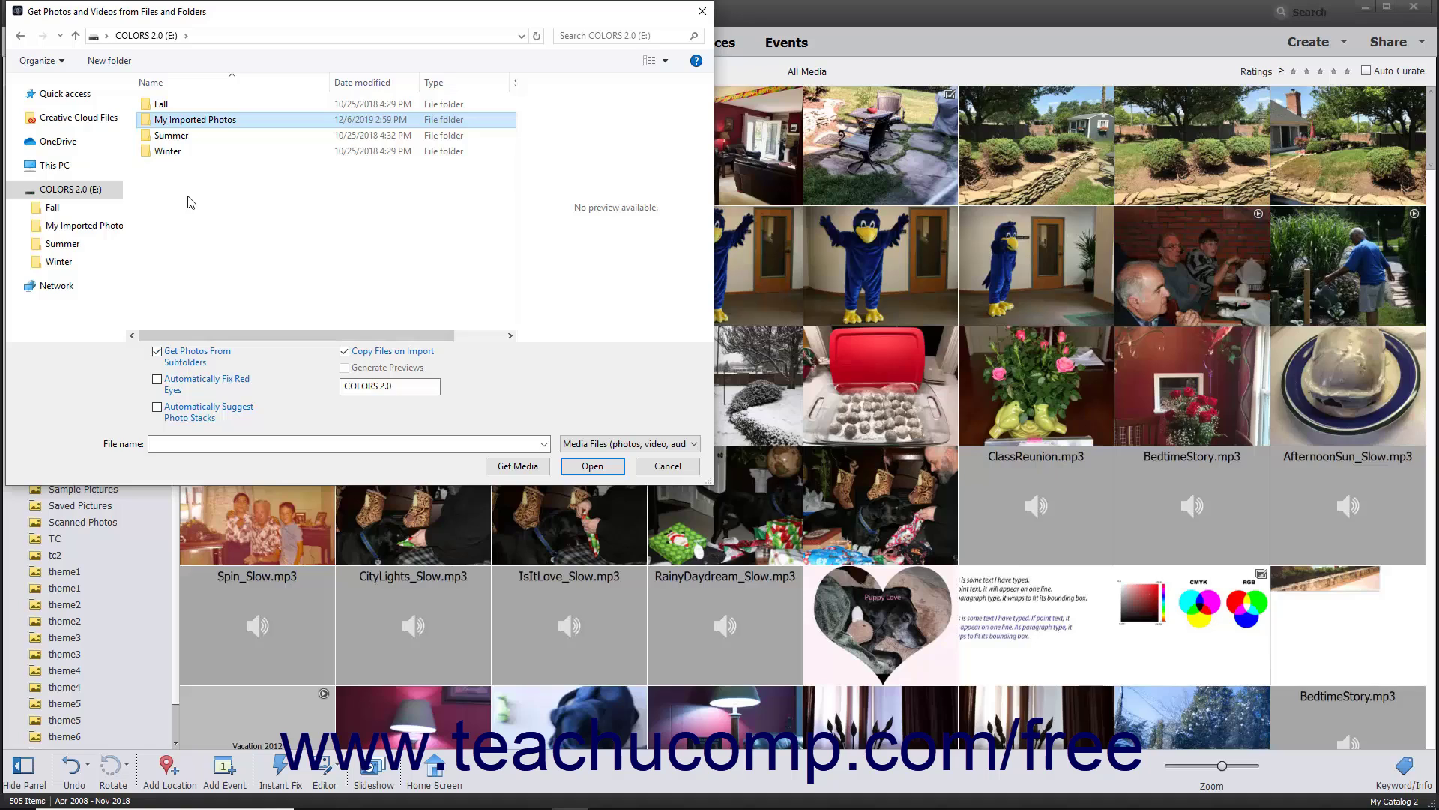
Step: Open My Imported Photos and select IMG_0953, IMG_0995 and IMG_1056
double_click(152, 121)
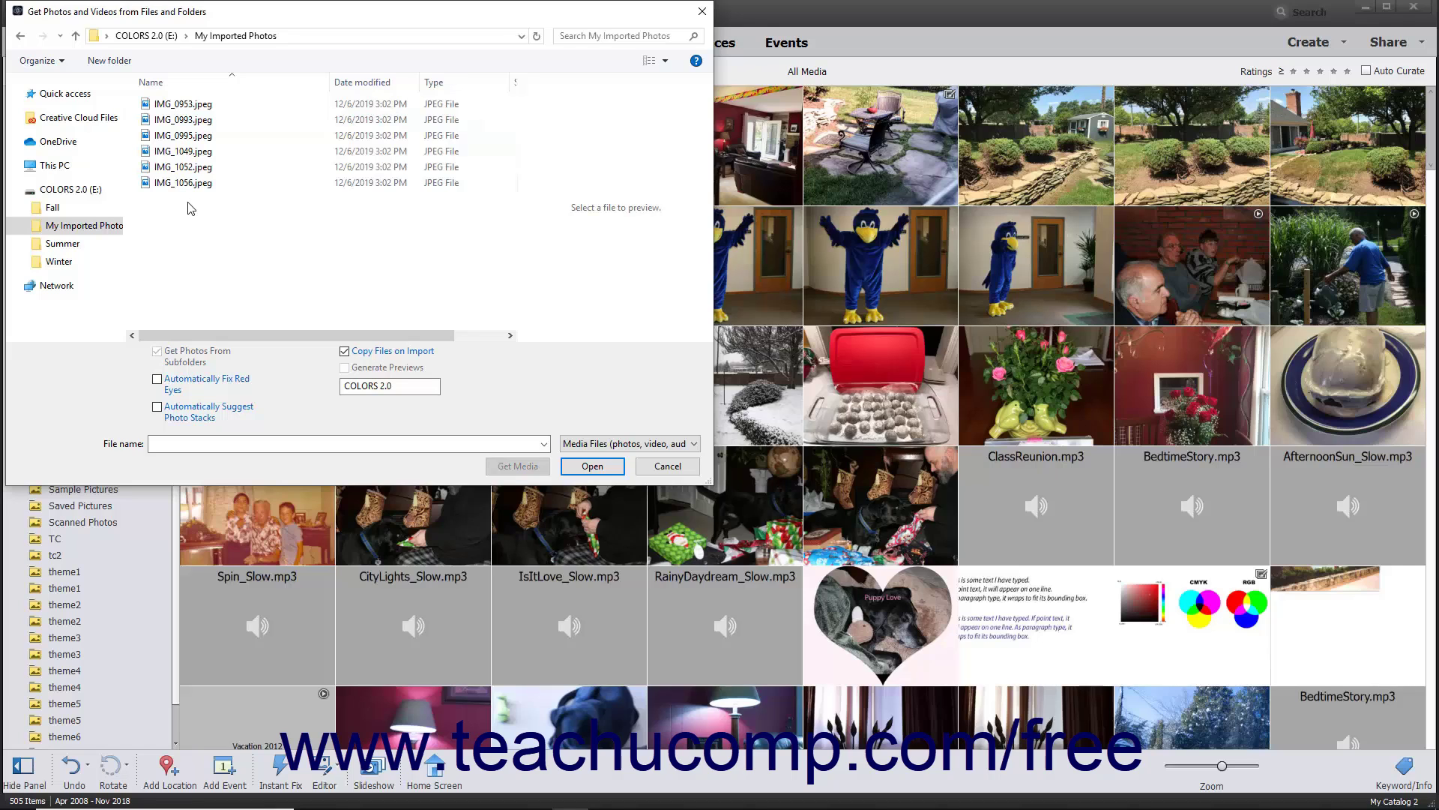
left_click(166, 107)
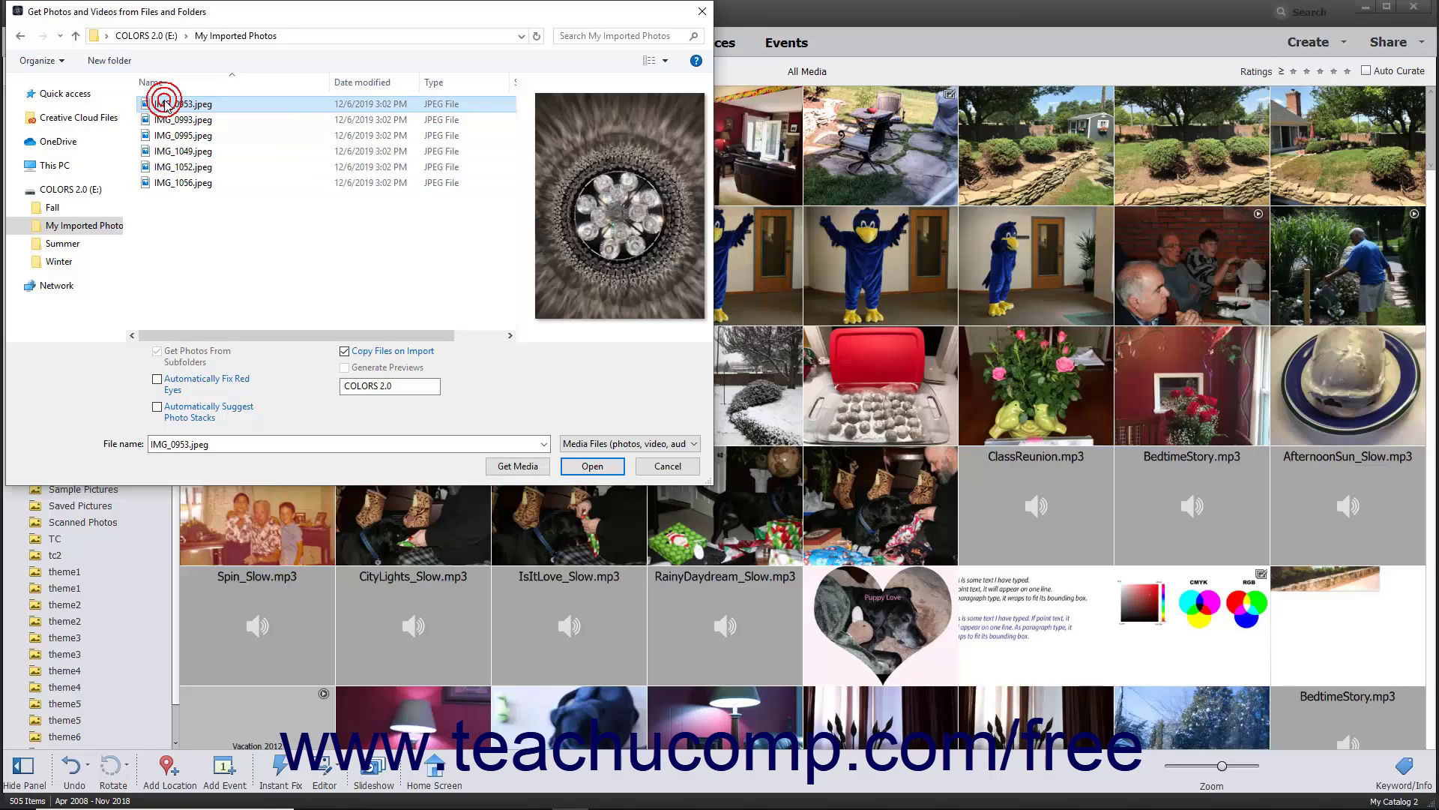
left_click(161, 154, "shift")
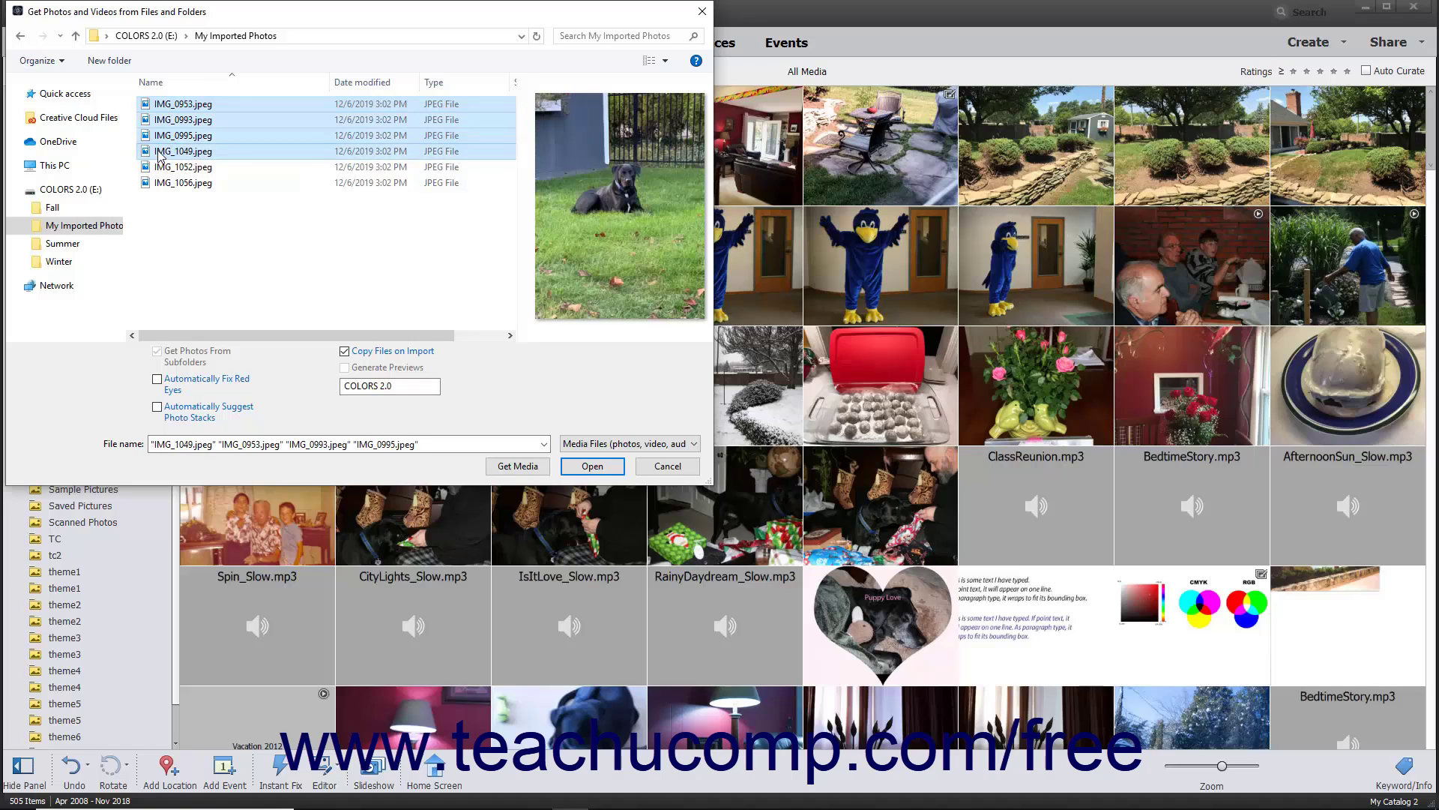
left_click(157, 204)
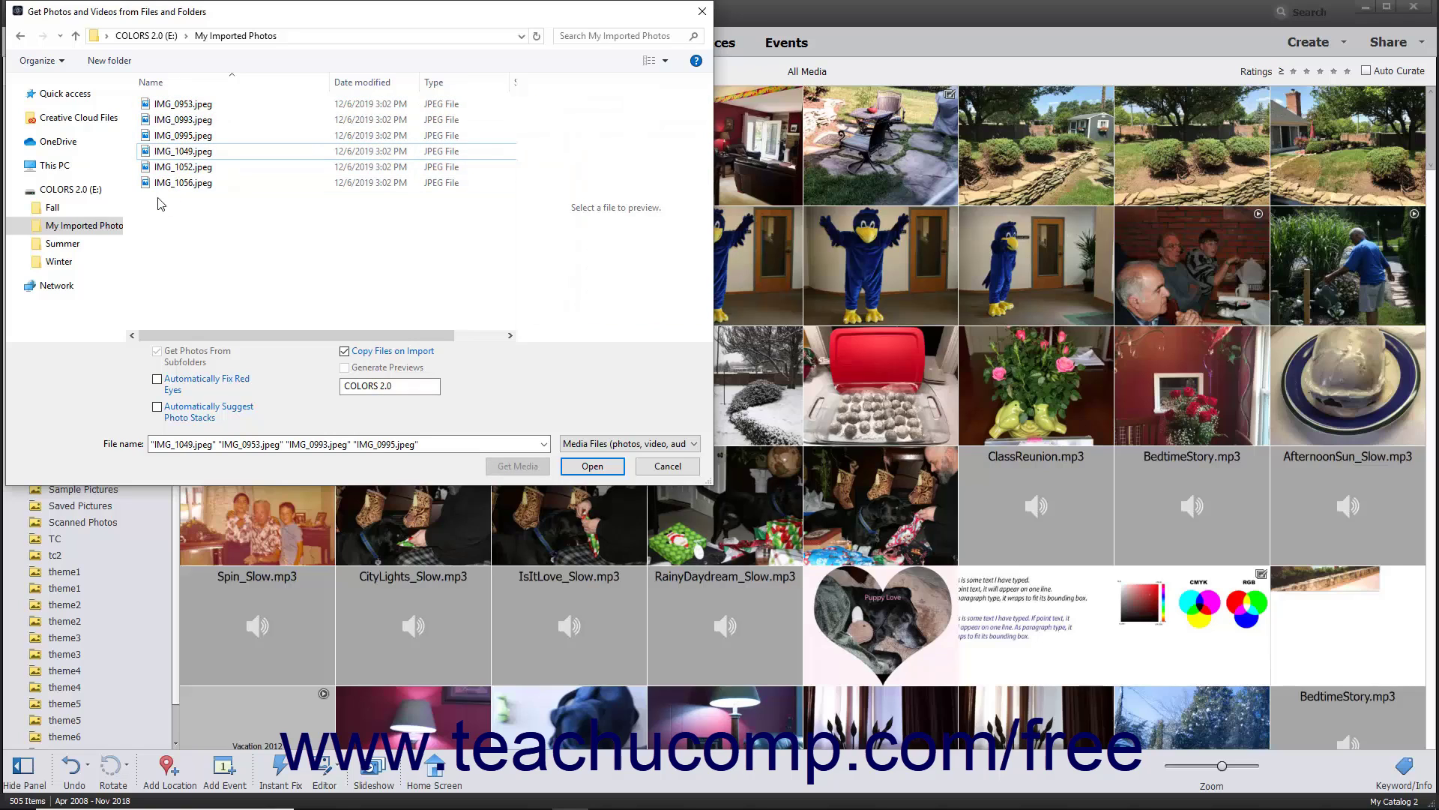
left_click(172, 108)
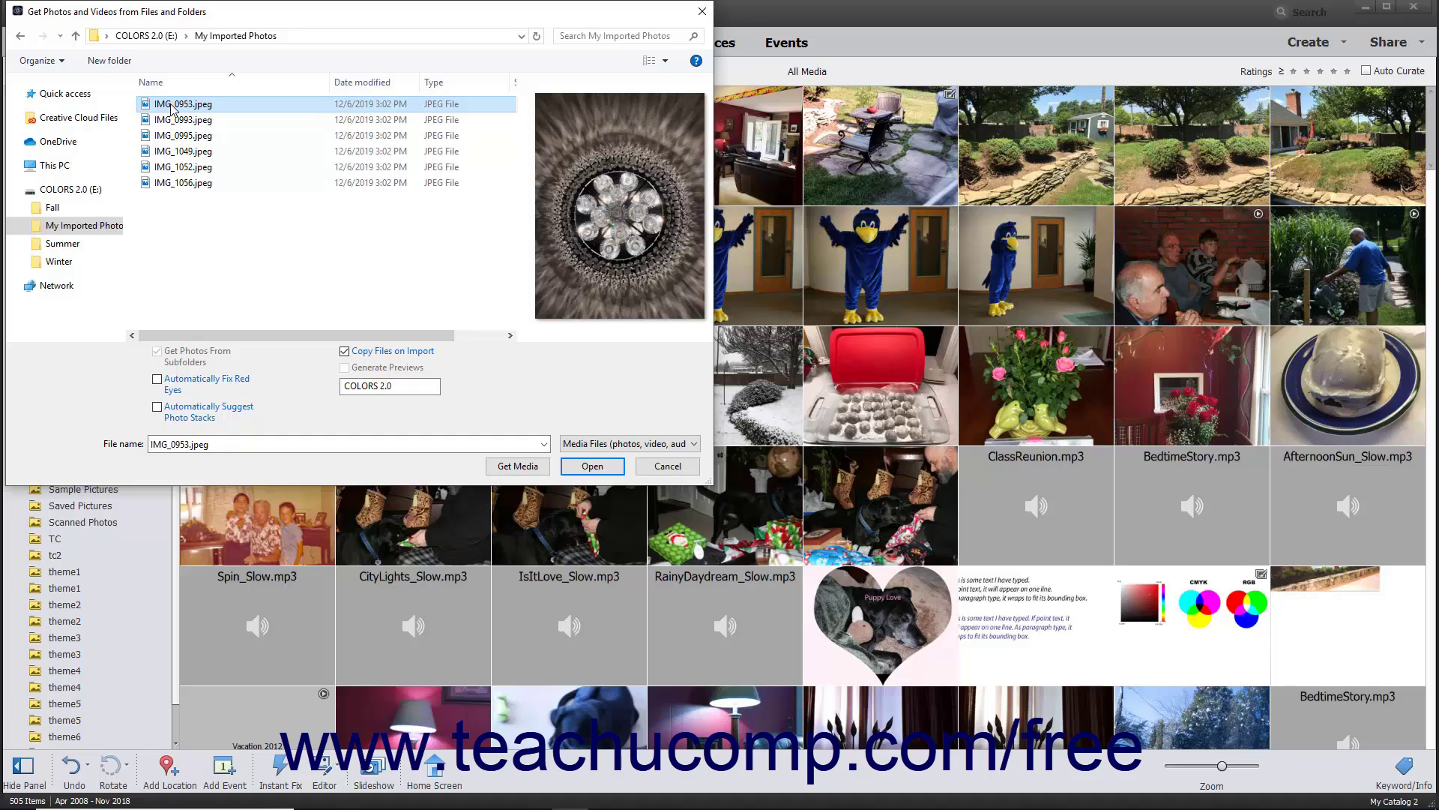
left_click(174, 136, "ctrl")
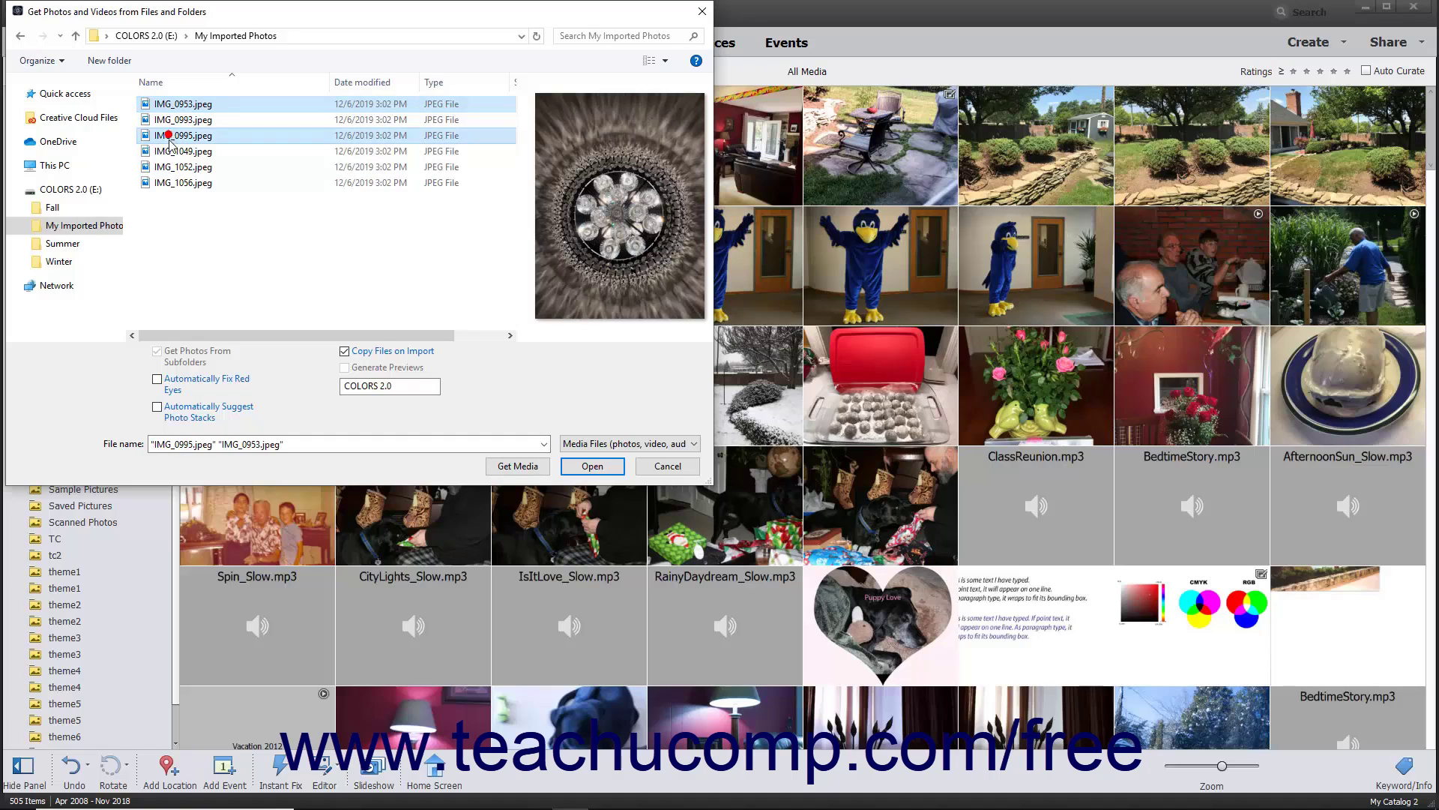
left_click(172, 182, "ctrl")
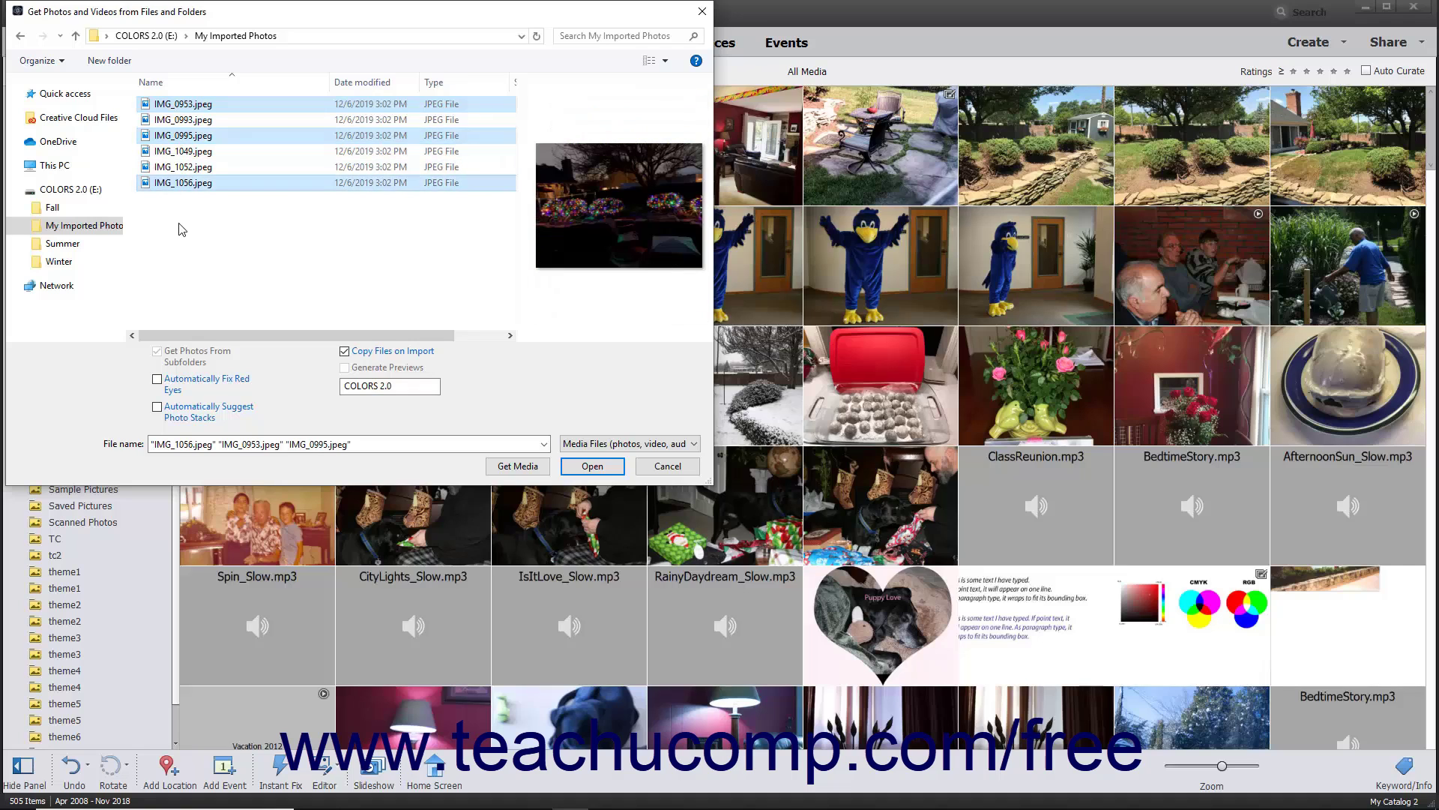
Step: Go back up to the COLORS 2.0 (E:) drive from the address bar
left_click(152, 37)
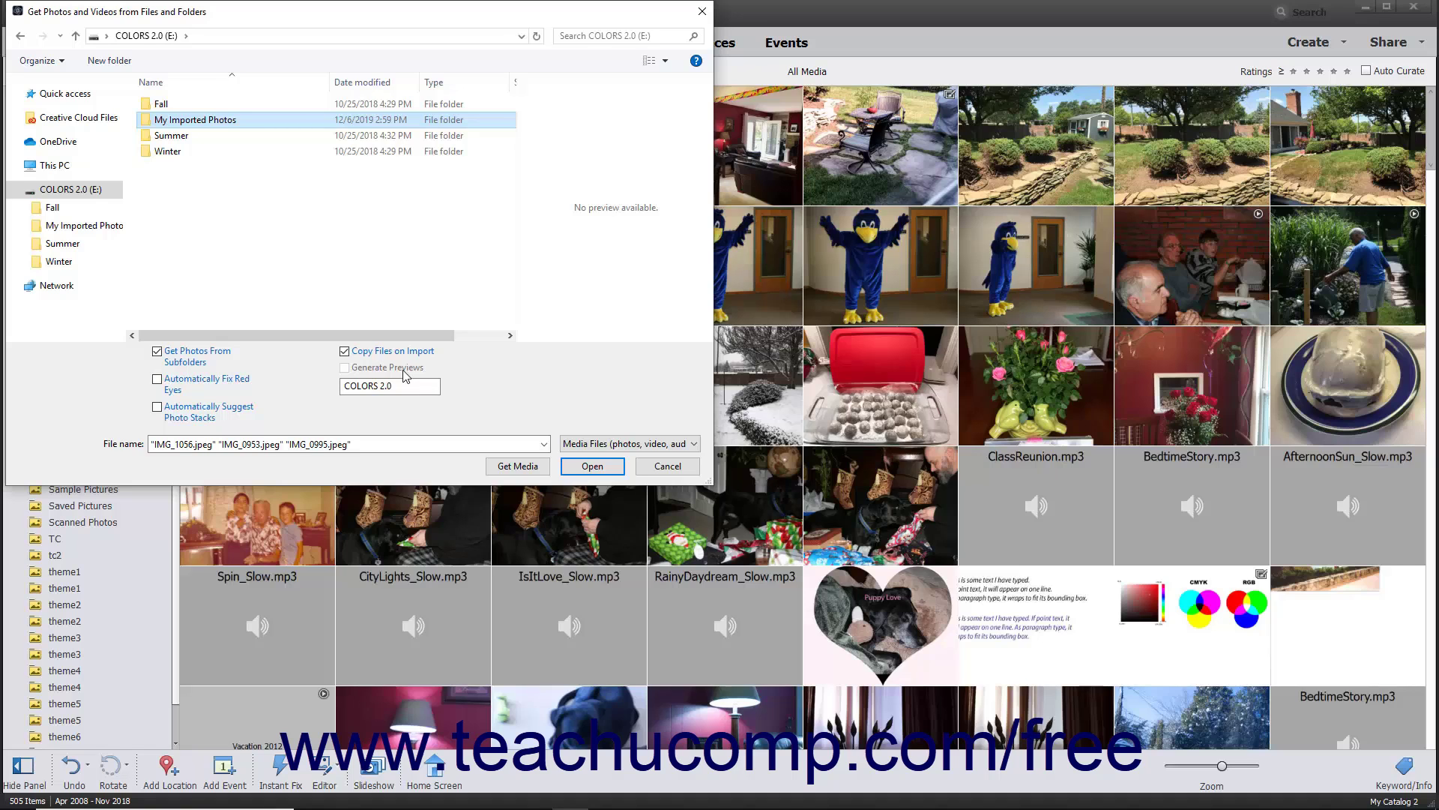
Step: Start the import from E:/My Imported Photos with Get Media
left_click(518, 465)
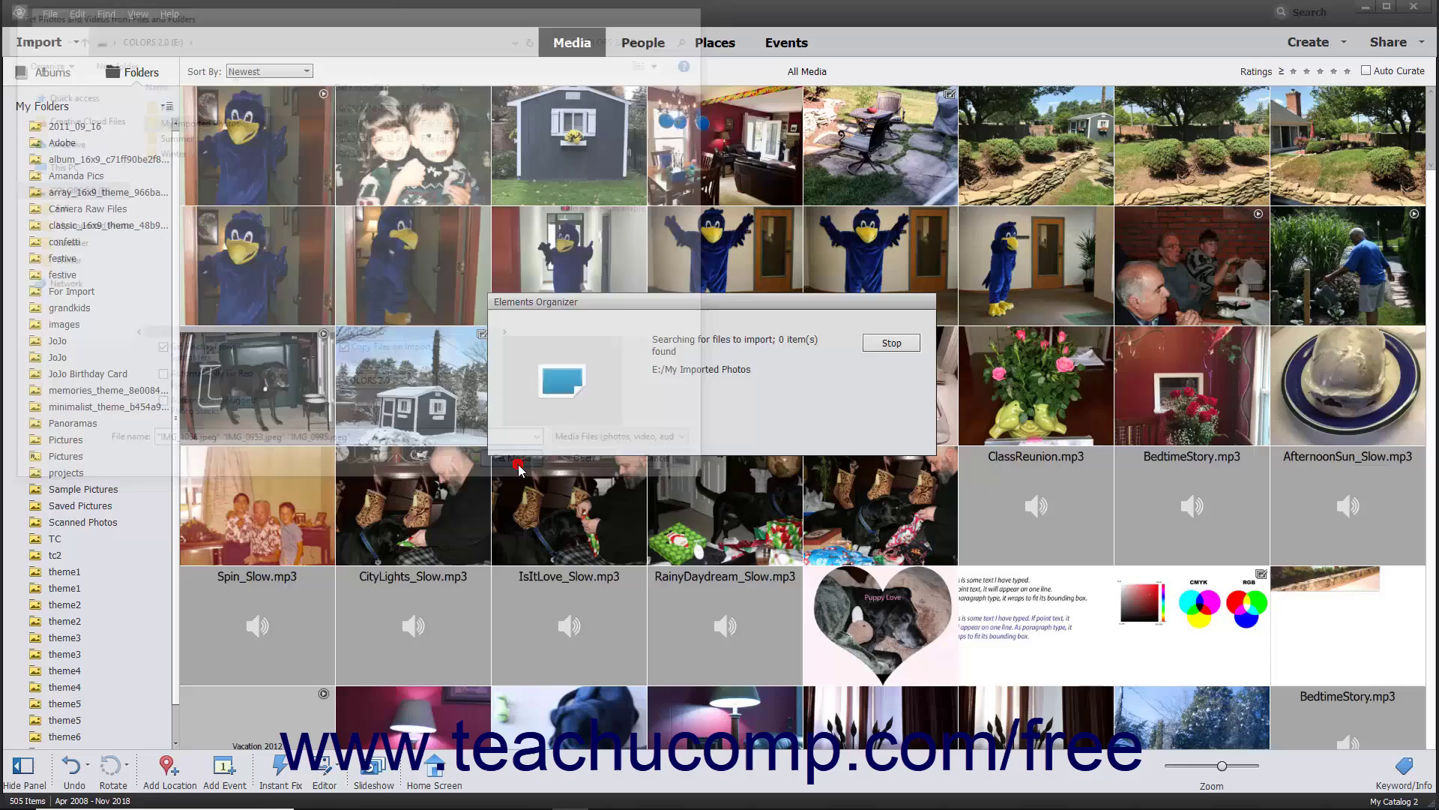